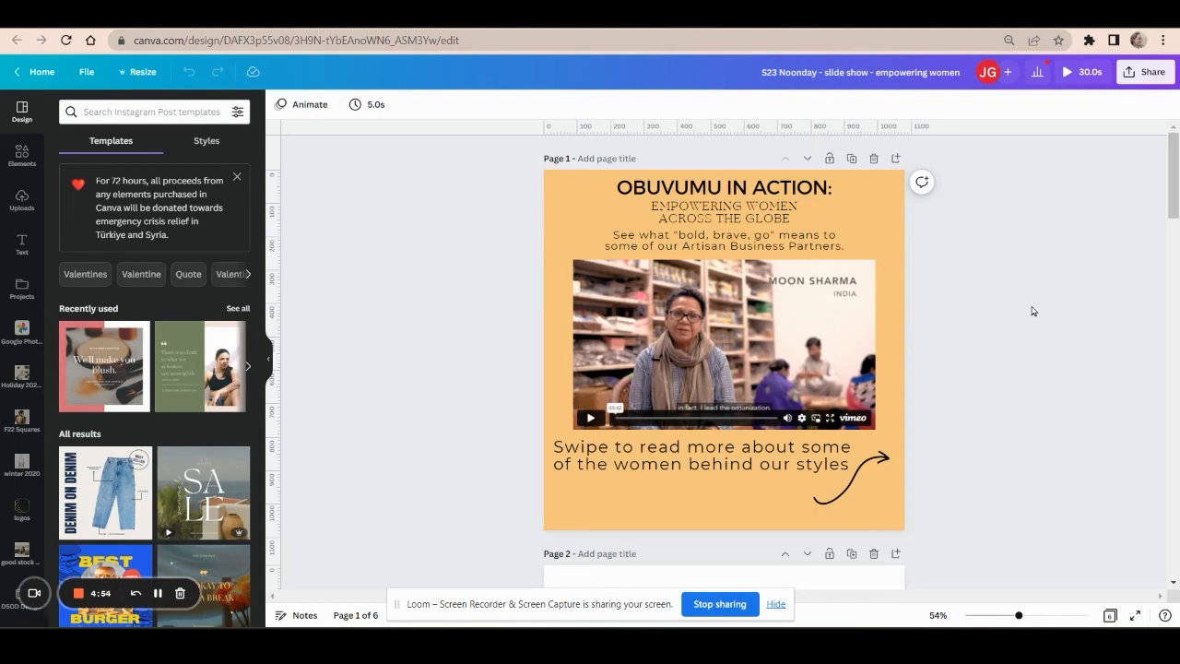
# Open the embed options for the empowering women slide show design and copy its HTML embed code.
pyautogui.click(1152, 79)
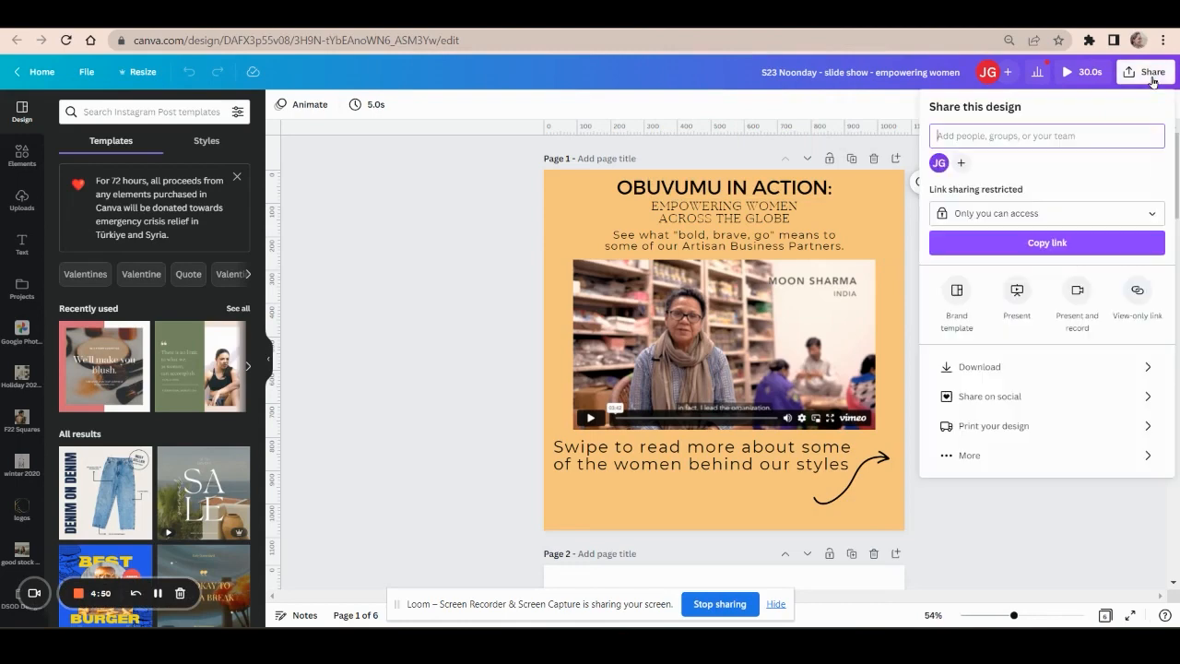
pyautogui.click(960, 458)
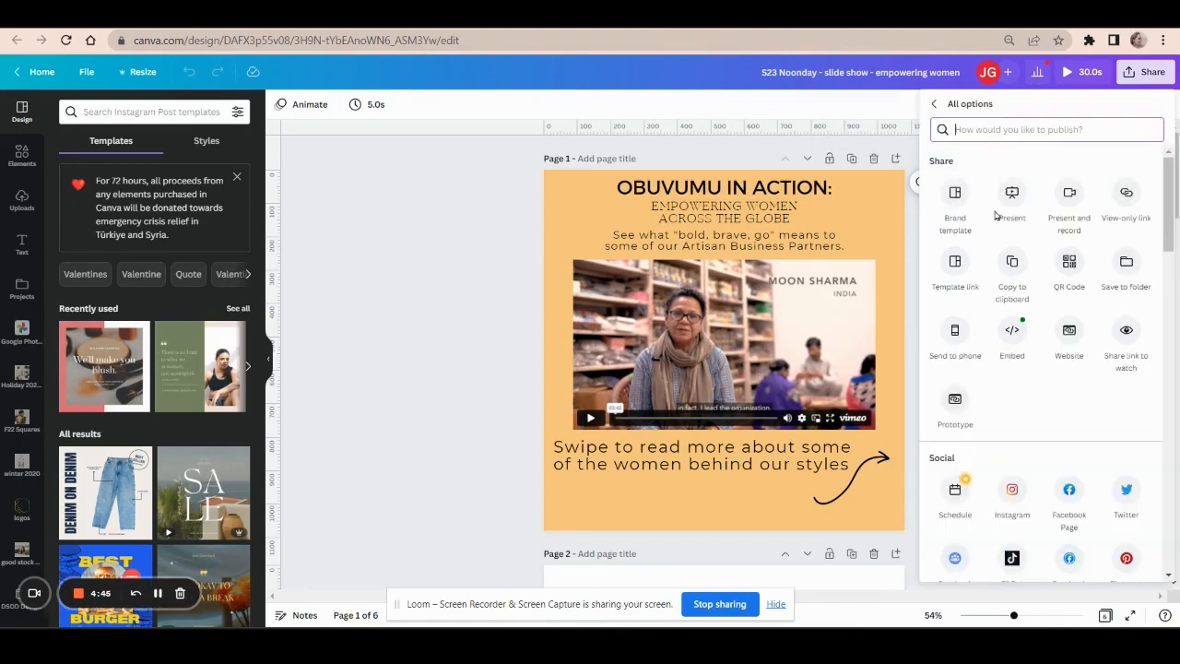
pyautogui.click(1011, 343)
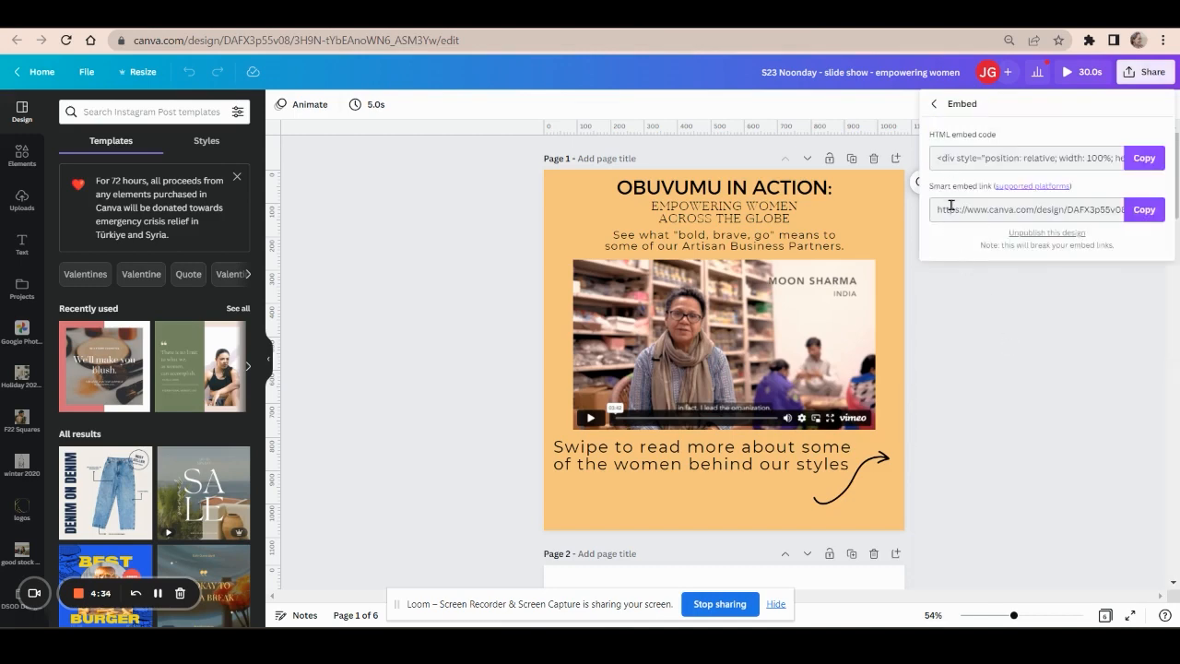
pyautogui.moveTo(950, 206); pyautogui.dragTo(998, 209)
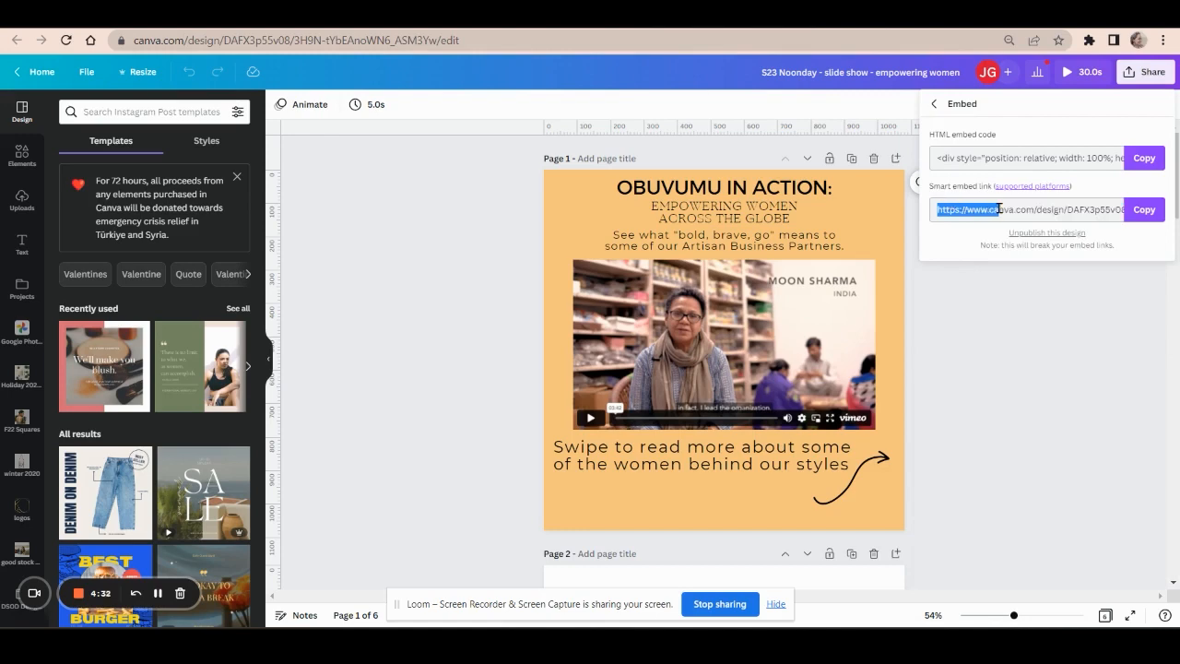
pyautogui.click(981, 161)
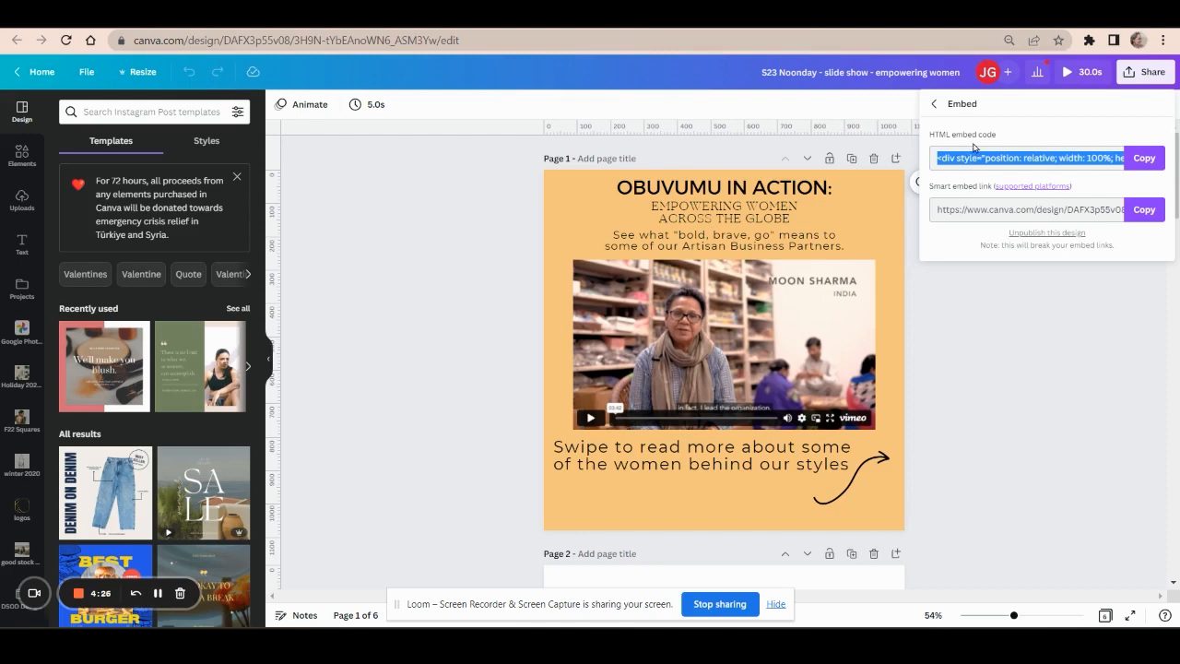
pyautogui.click(1141, 160)
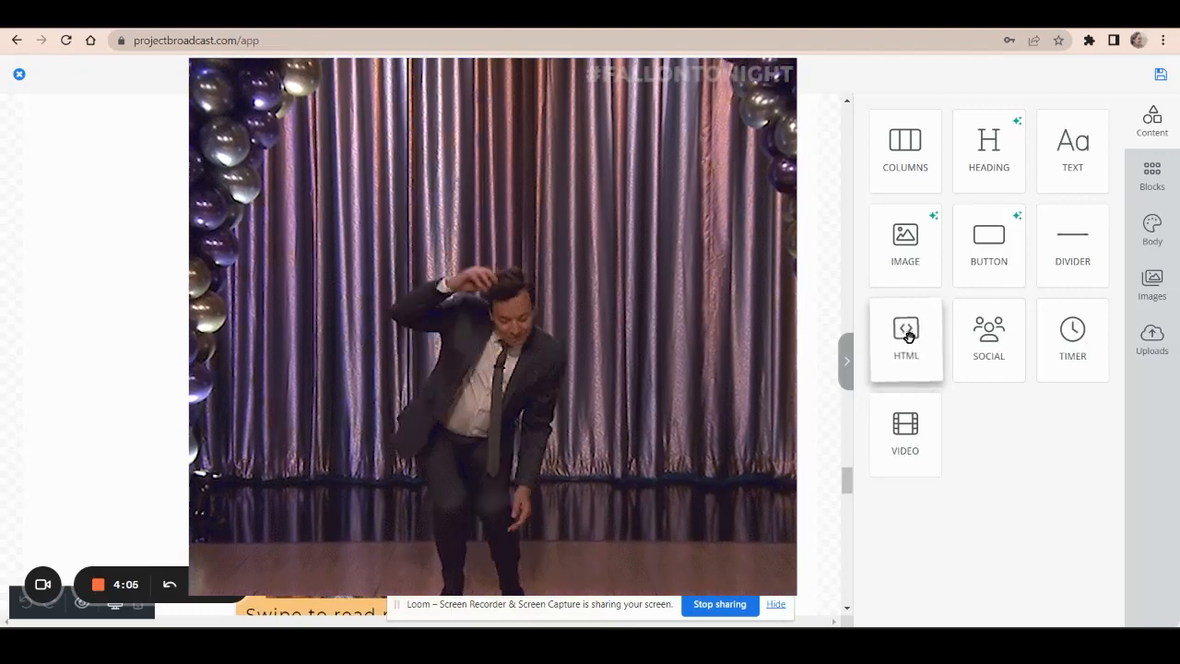
# In the Project Broadcast landing page, add an HTML block below the Obuvumu paragraph and replace its placeholder with the copied embed code.
pyautogui.moveTo(906, 332); pyautogui.dragTo(405, 314)
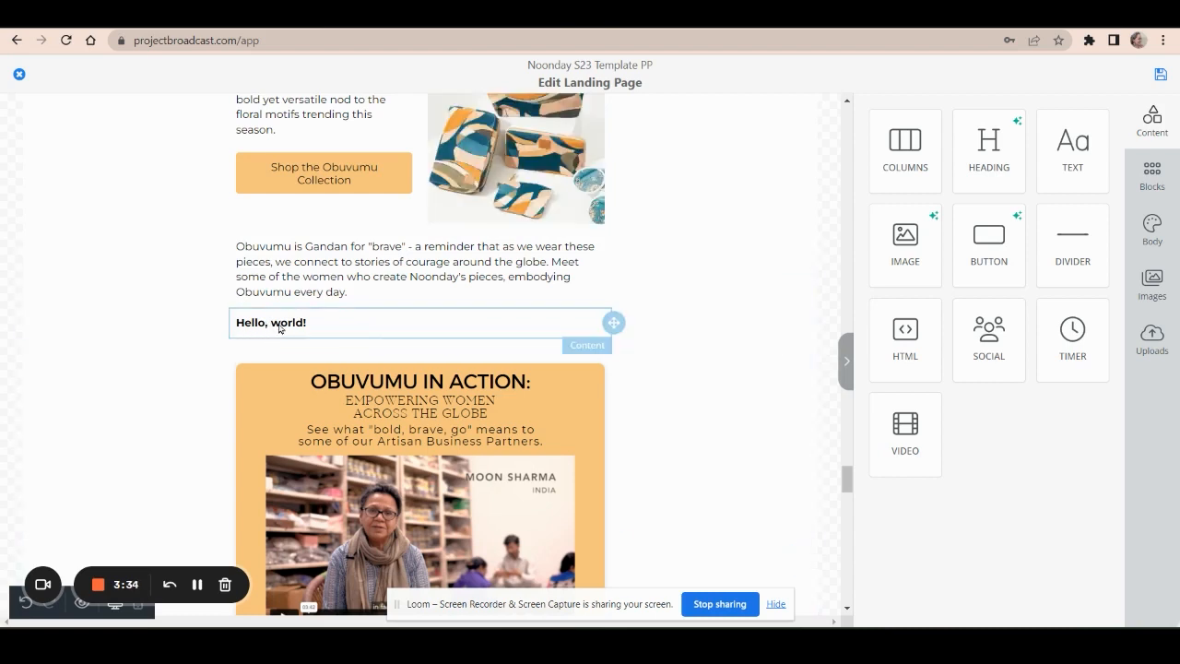
pyautogui.click(279, 328)
pyautogui.click(993, 207)
pyautogui.hotkey('ctrl', 'a')
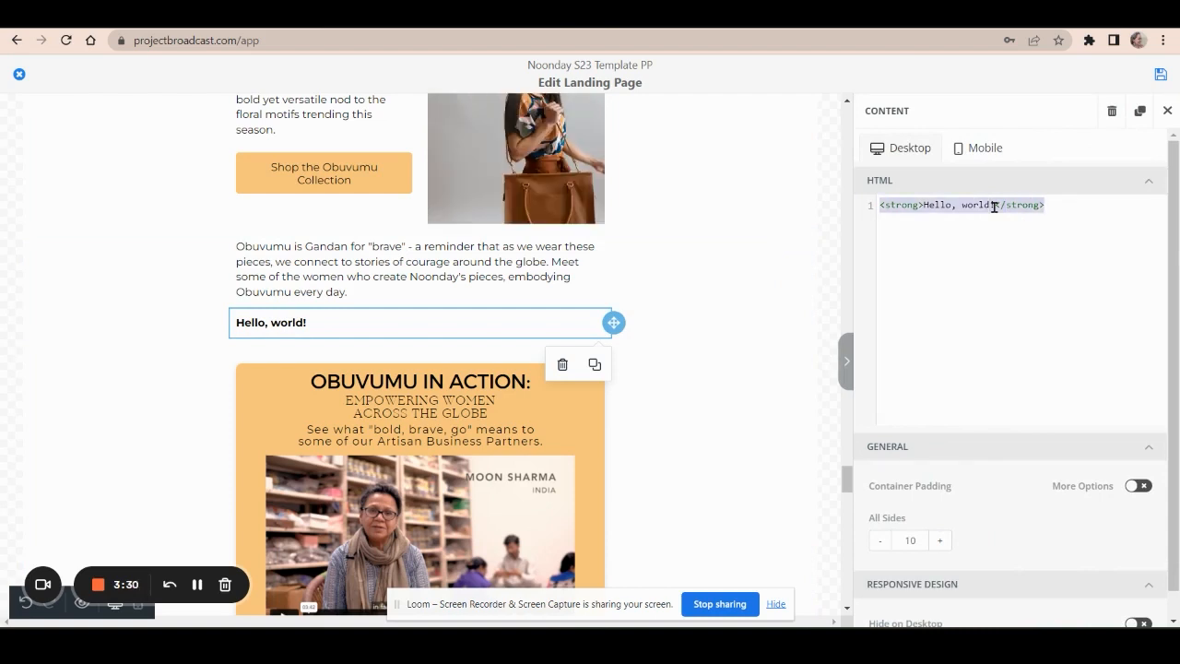
pyautogui.press('BackSpace')
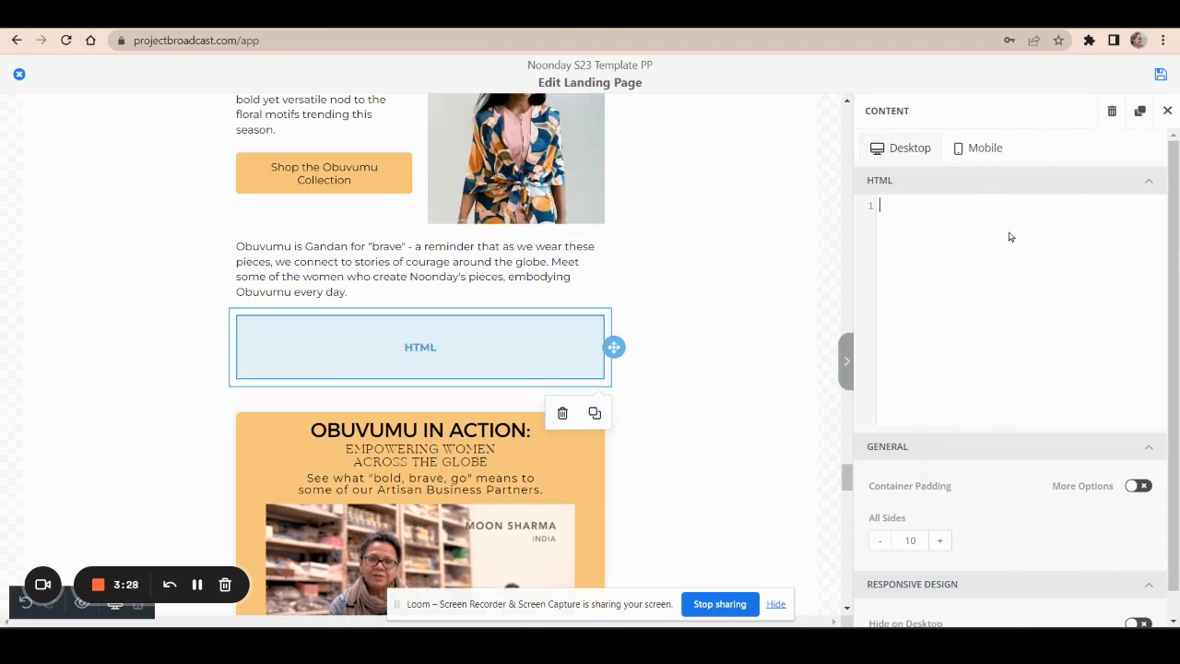
pyautogui.hotkey('ctrl', 'v')
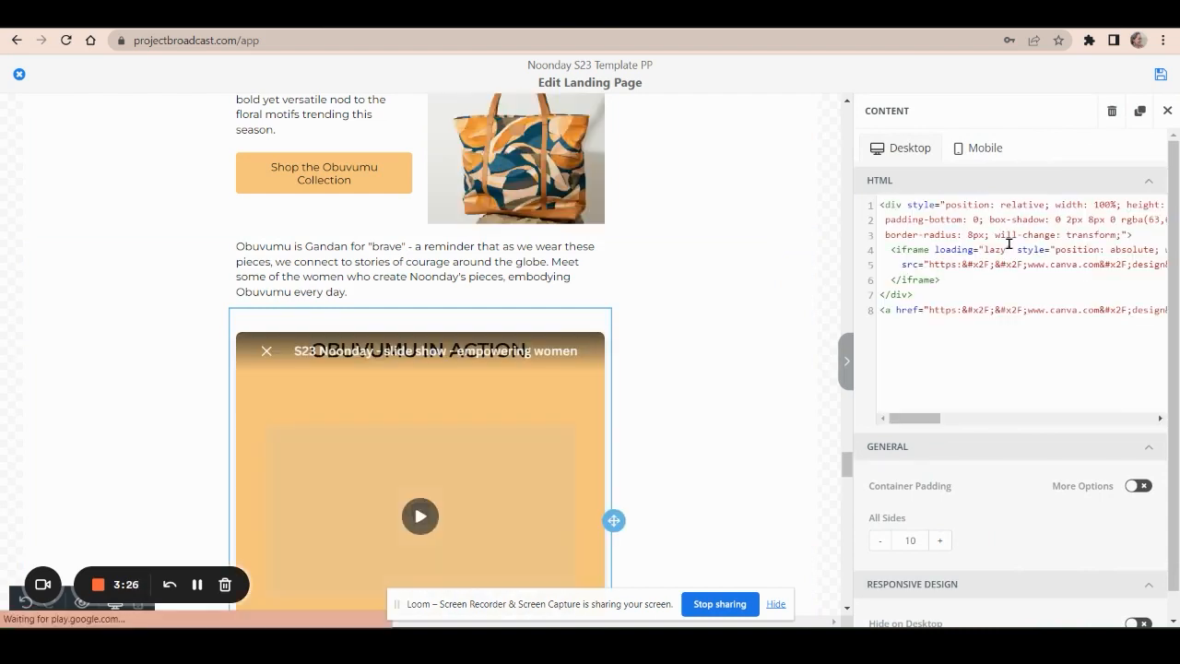
# In the iframe's src link of the embed code, replace "watch" with "view" before "?embed".
pyautogui.scroll(-1, 728, 359)
pyautogui.scroll(-2, 728, 360)
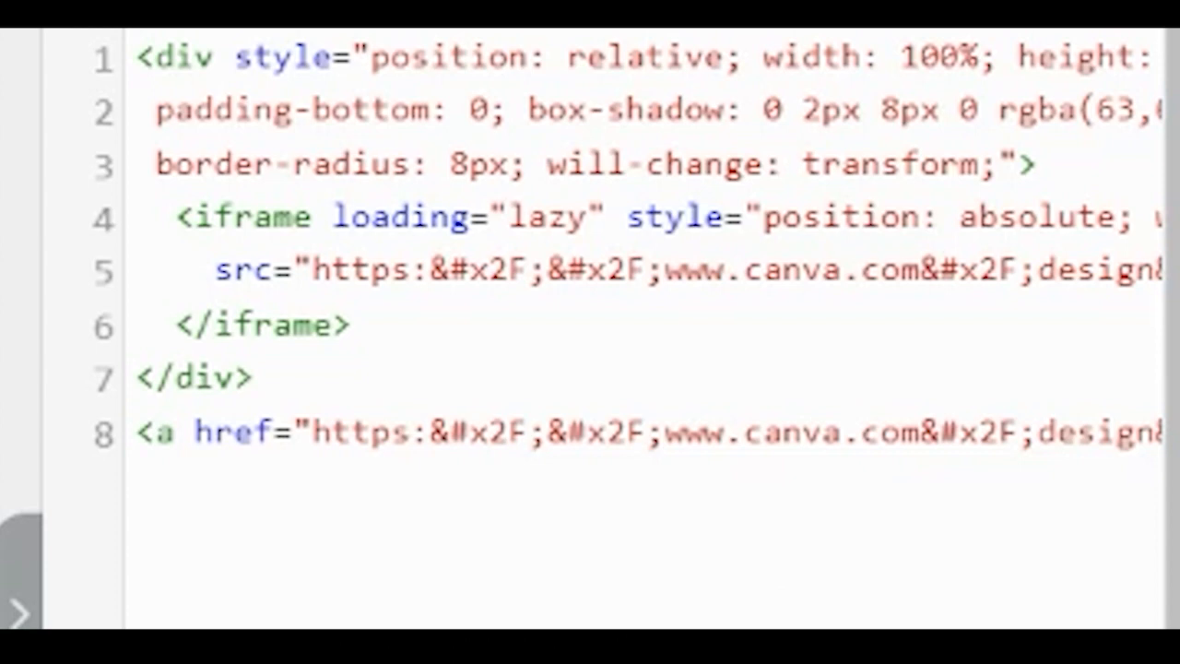
pyautogui.moveTo(215, 273); pyautogui.dragTo(919, 276)
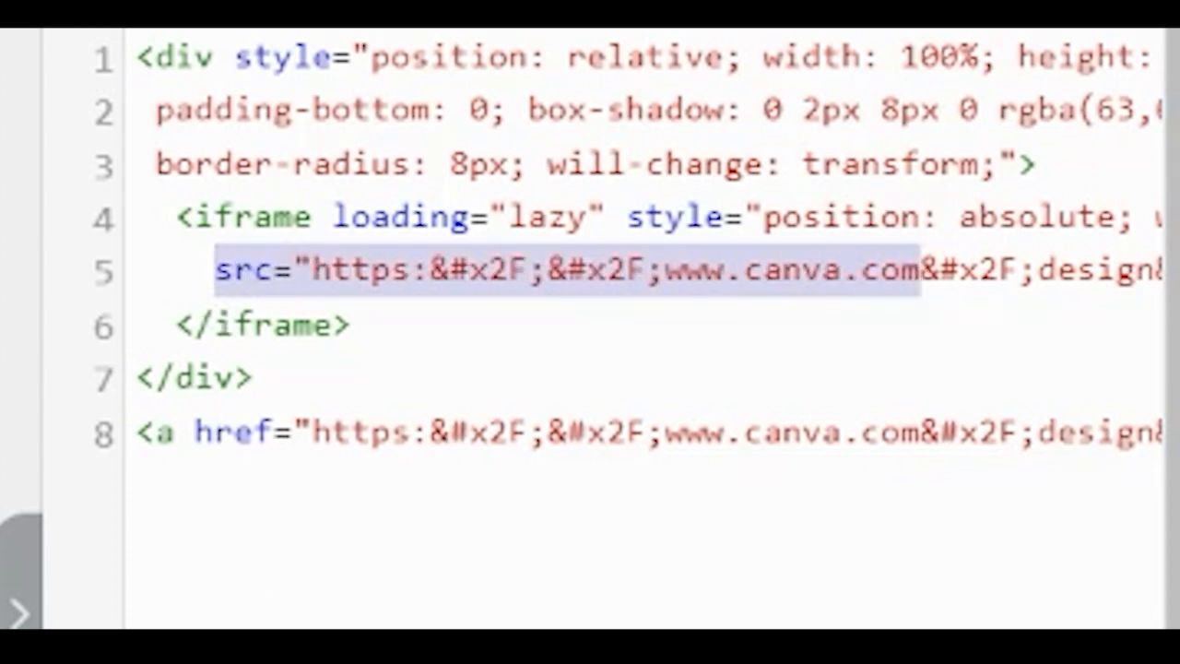
pyautogui.hscroll(10, 646, 267)
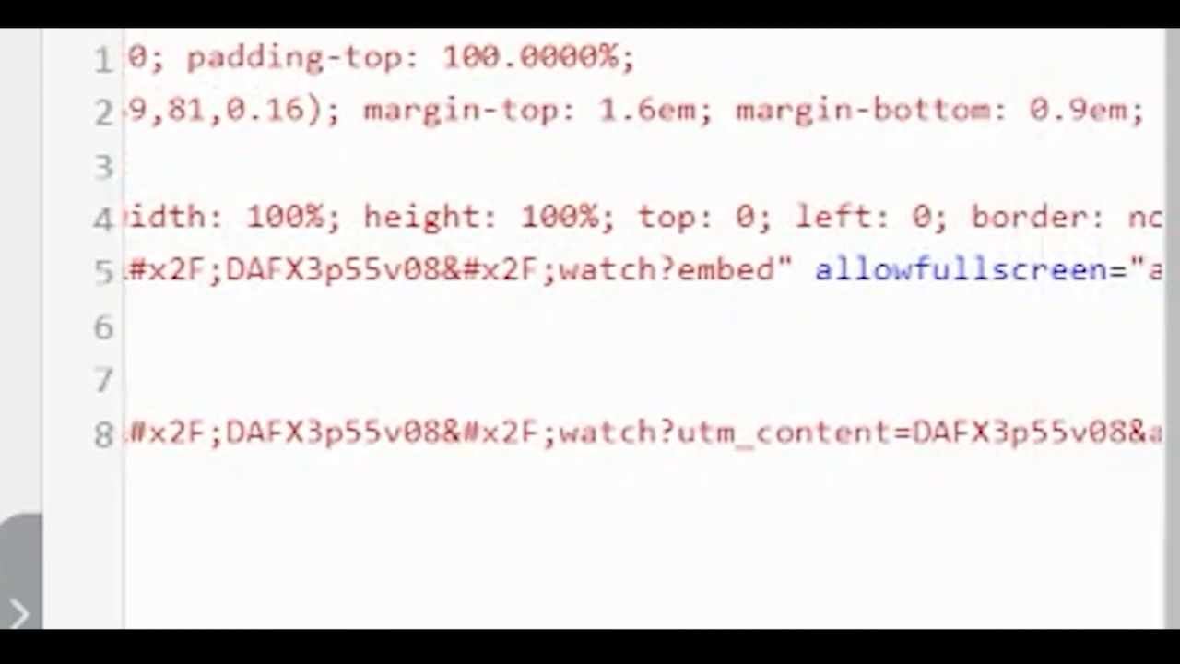
pyautogui.hscroll(1, 645, 267)
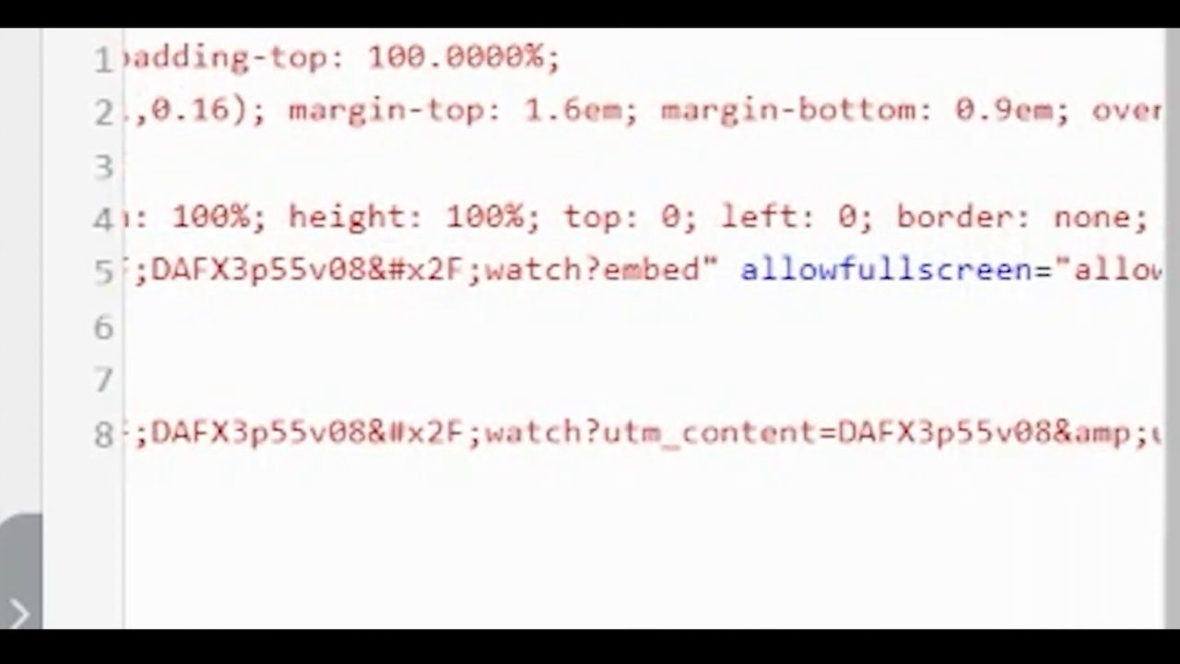
pyautogui.doubleClick(548, 274)
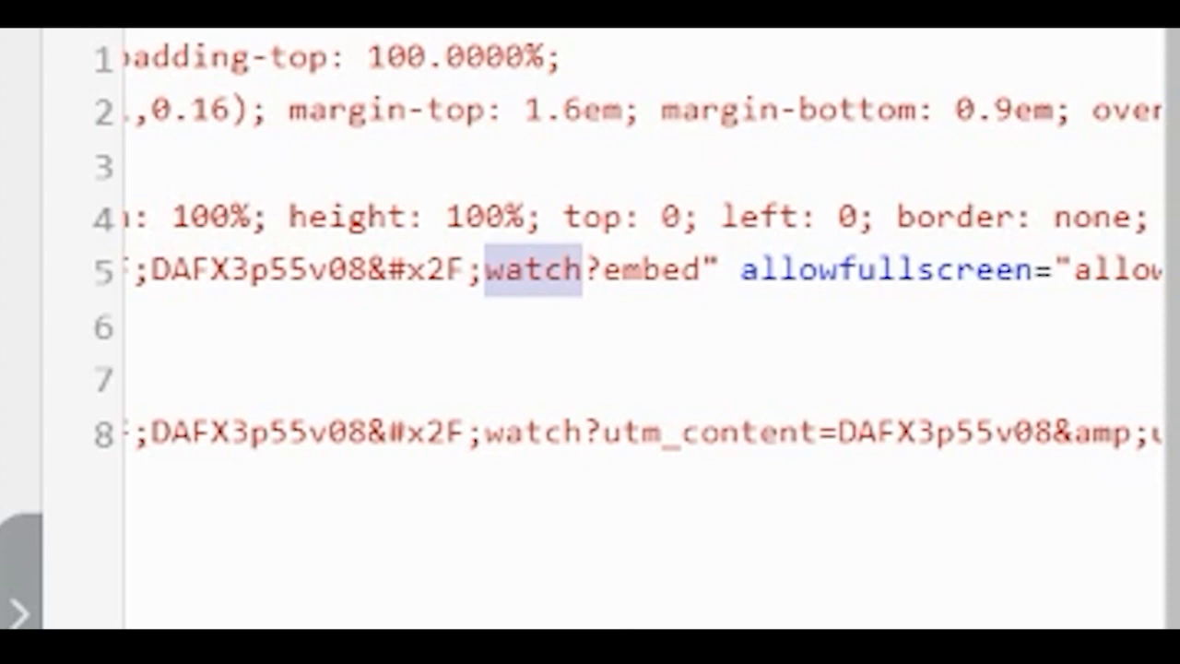
pyautogui.write('view')
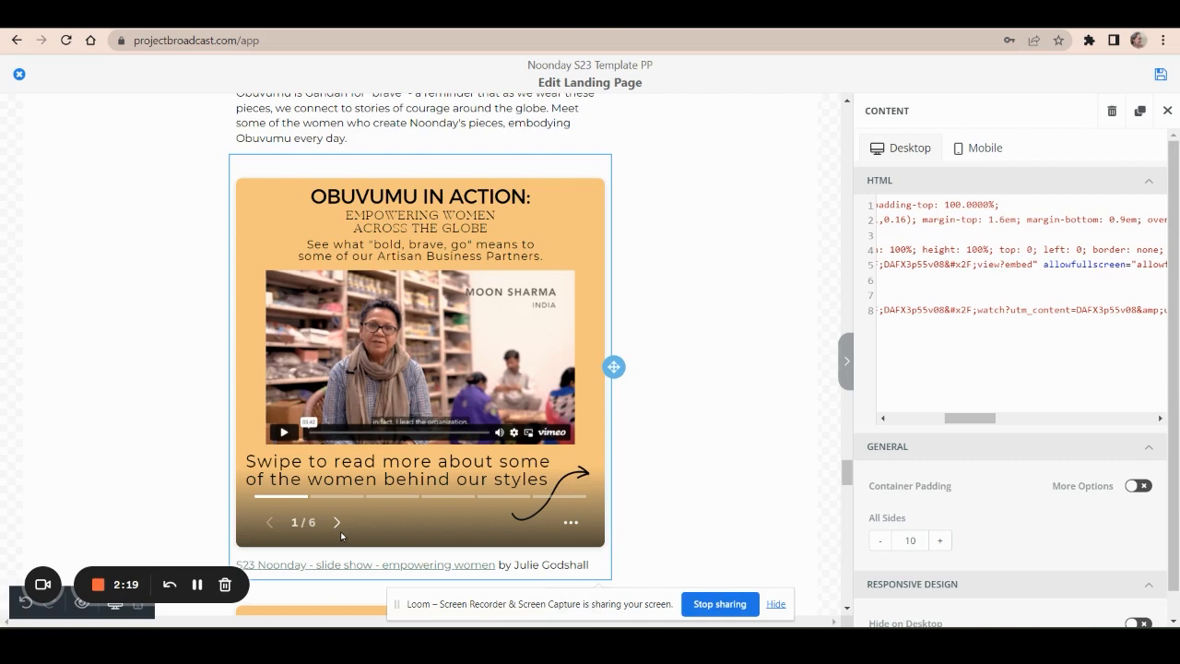
pyautogui.doubleClick(988, 265)
pyautogui.scroll(-1, 737, 389)
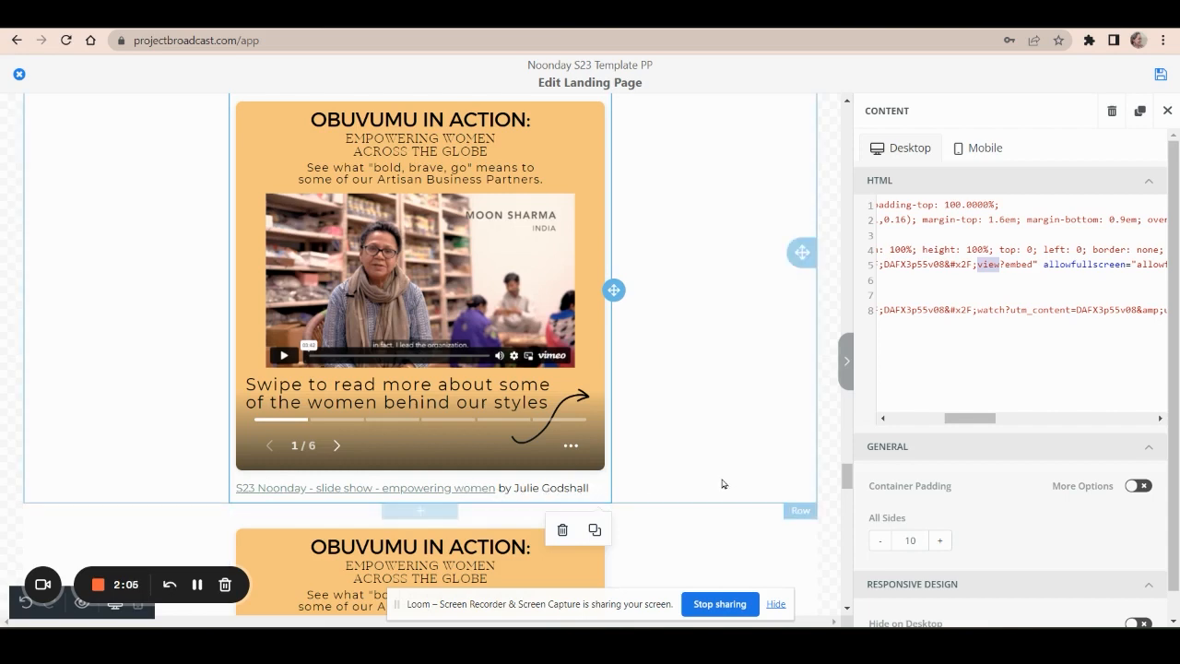
# Delete the design title link and author credit that follow the closing </div> tag in the embed code.
pyautogui.moveTo(969, 419); pyautogui.dragTo(862, 430)
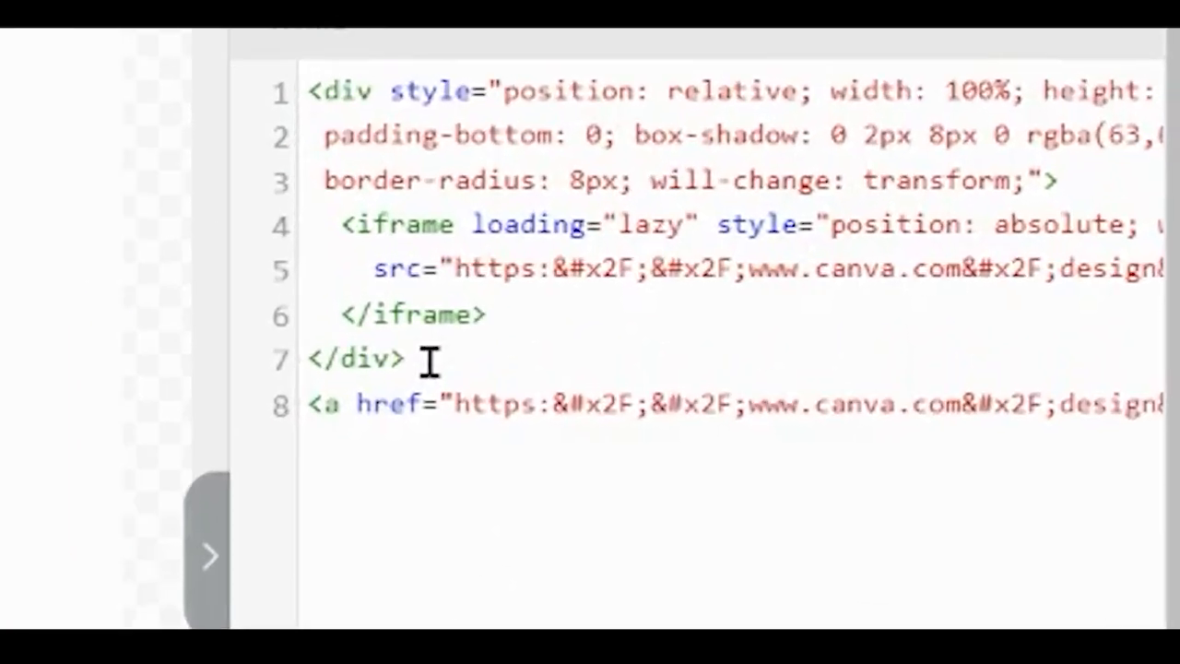
pyautogui.click(920, 295)
pyautogui.moveTo(139, 382); pyautogui.dragTo(274, 381)
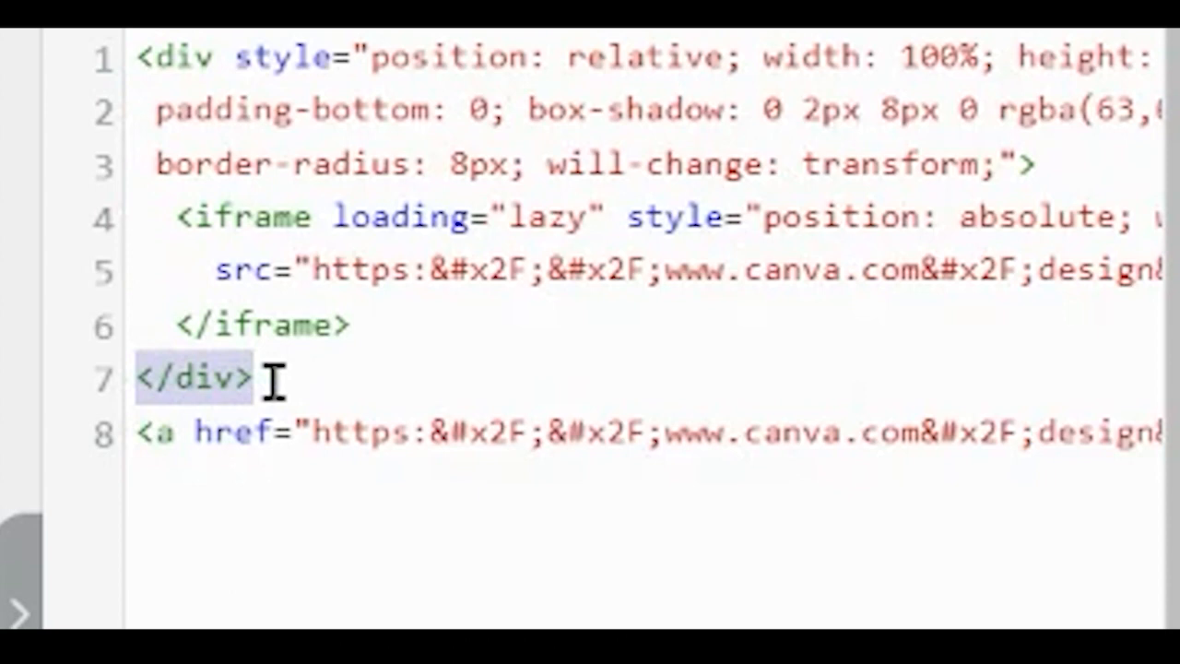
pyautogui.click(273, 382)
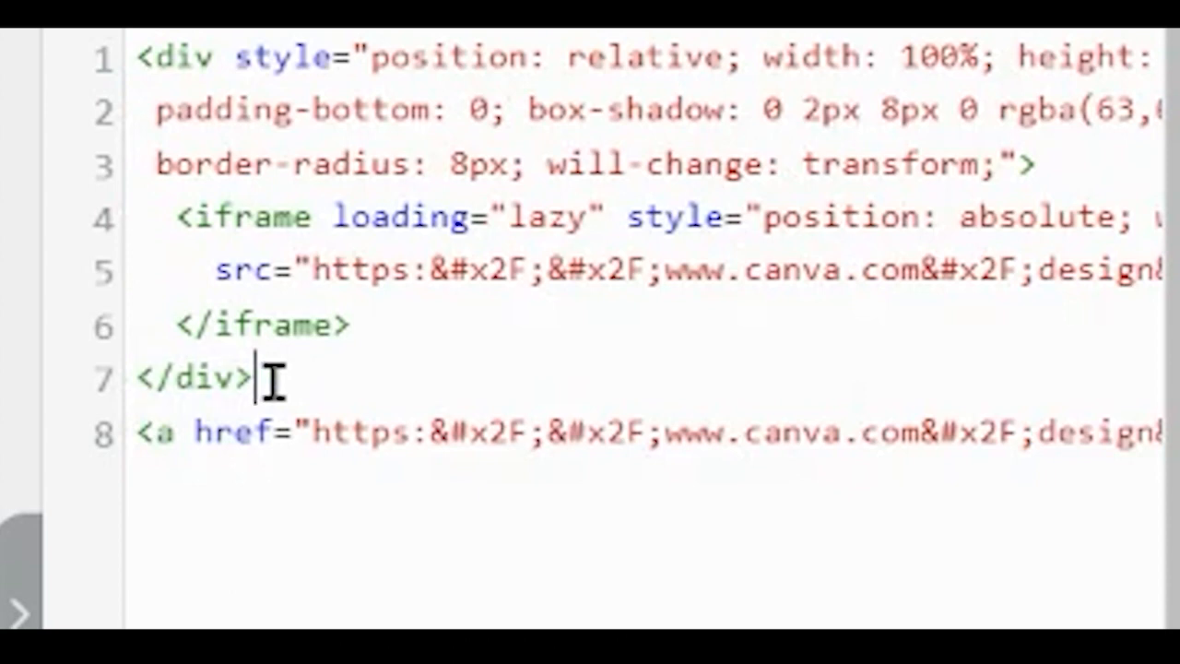
pyautogui.moveTo(273, 382); pyautogui.dragTo(126, 67)
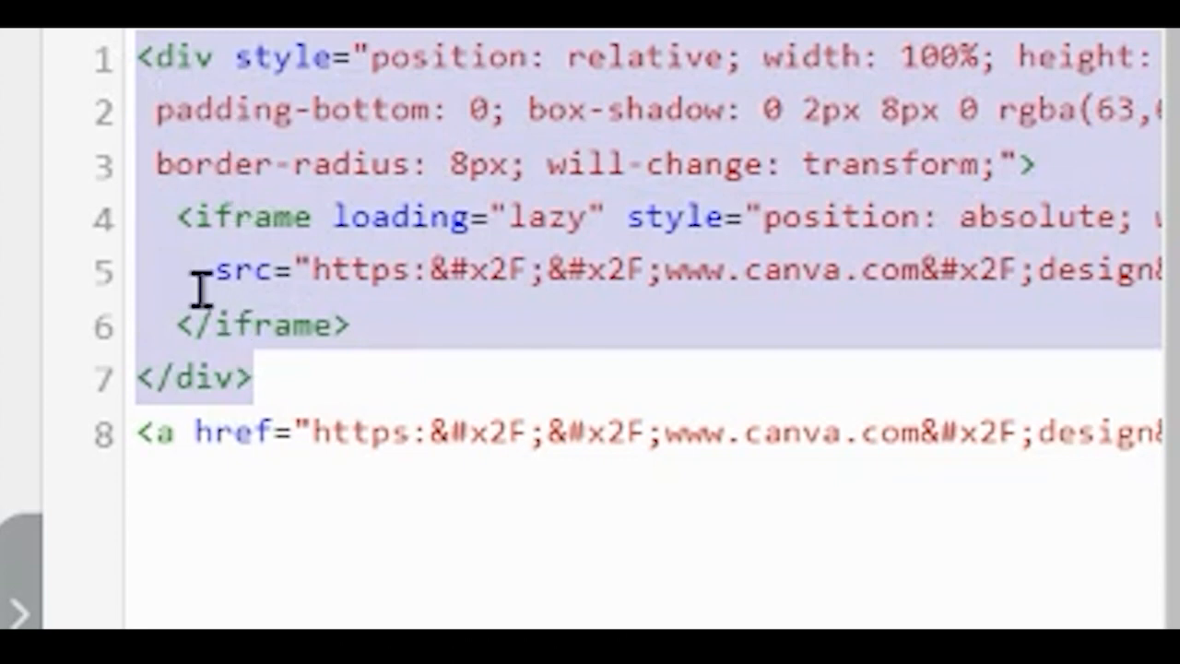
pyautogui.click(274, 385)
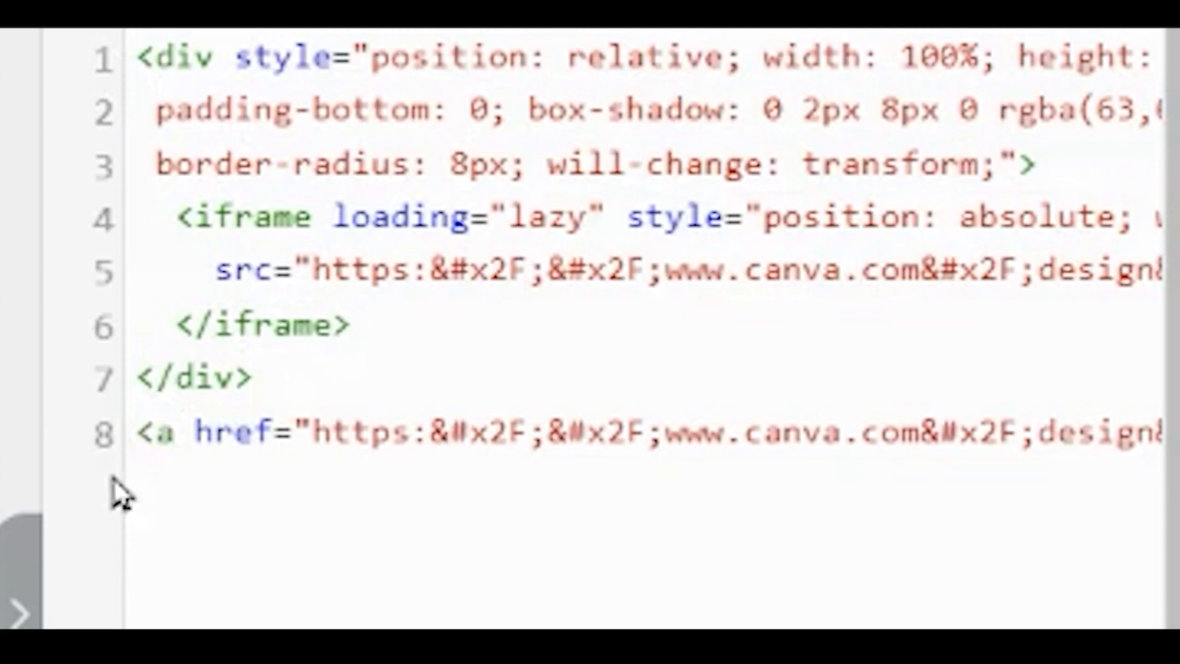
pyautogui.moveTo(145, 443); pyautogui.dragTo(632, 526)
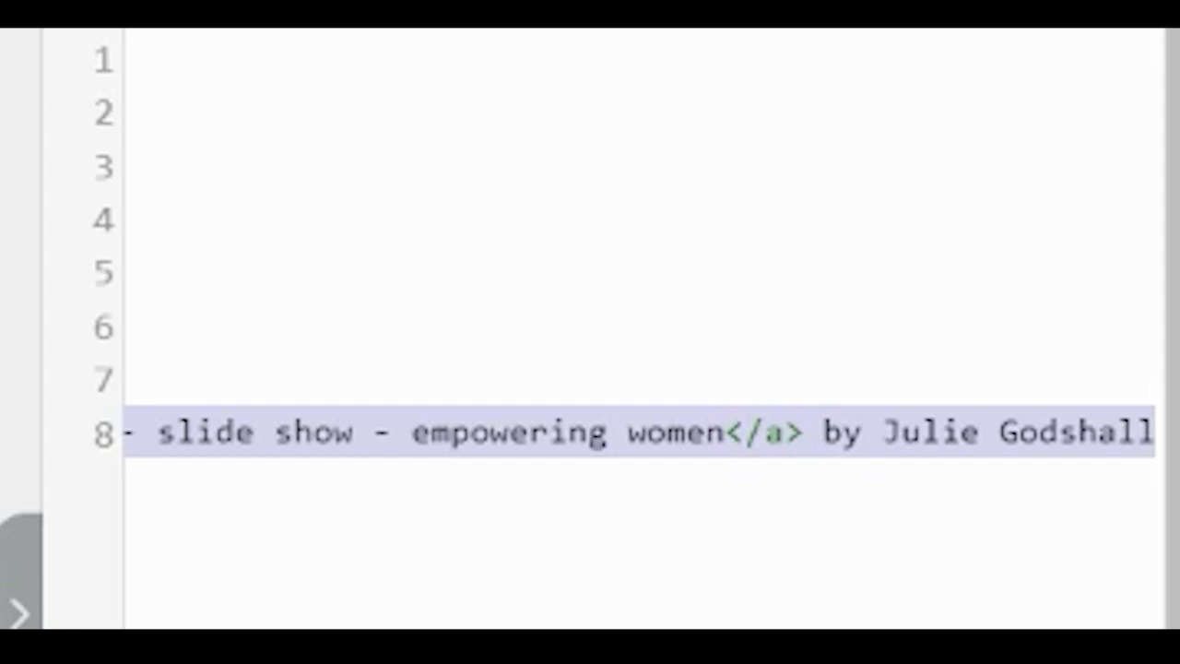
pyautogui.press('Delete')
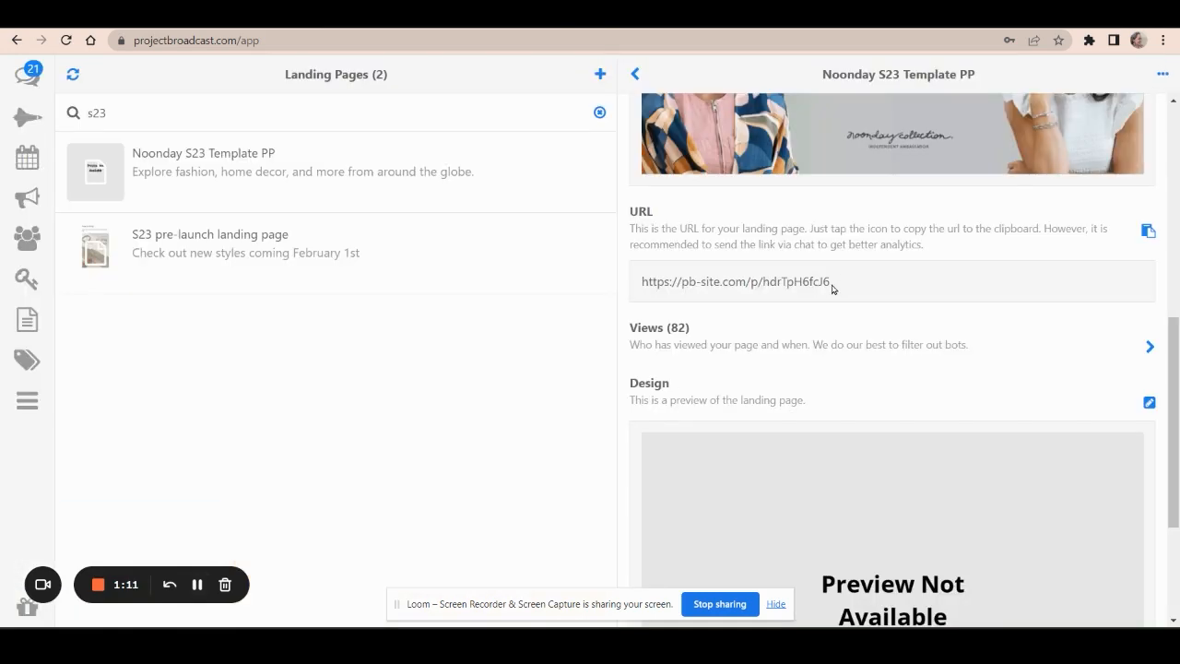
# Copy the public URL of the Noonday S23 Template PP landing page and view its design preview section.
pyautogui.moveTo(833, 284); pyautogui.dragTo(691, 295)
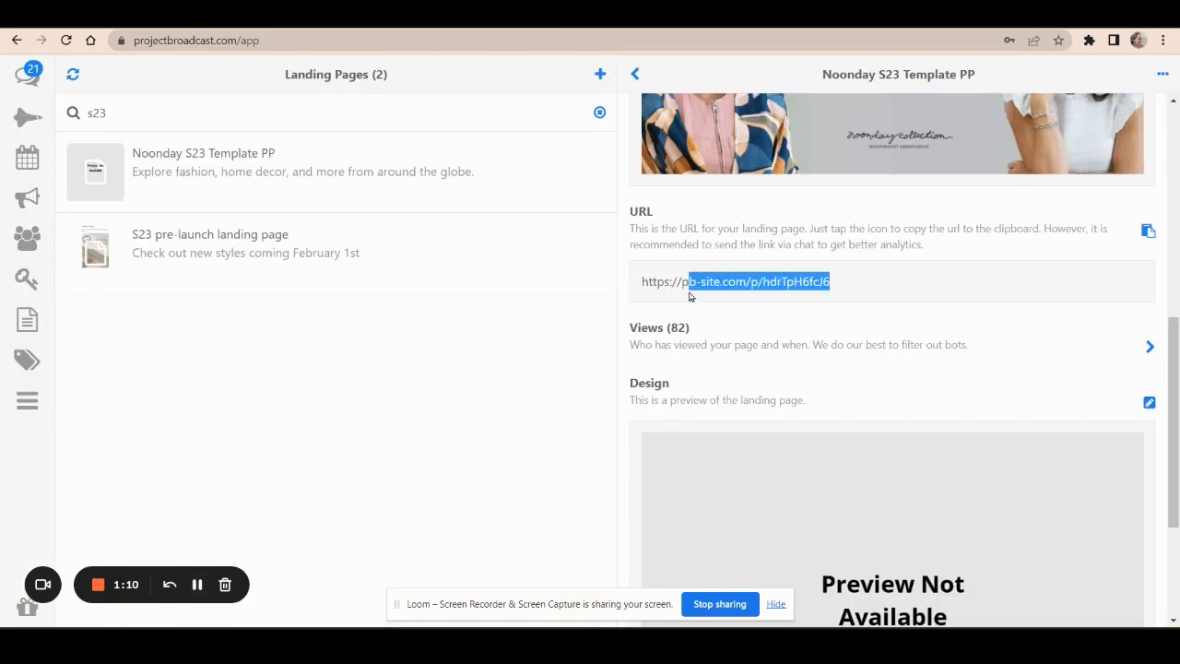
pyautogui.click(1147, 233)
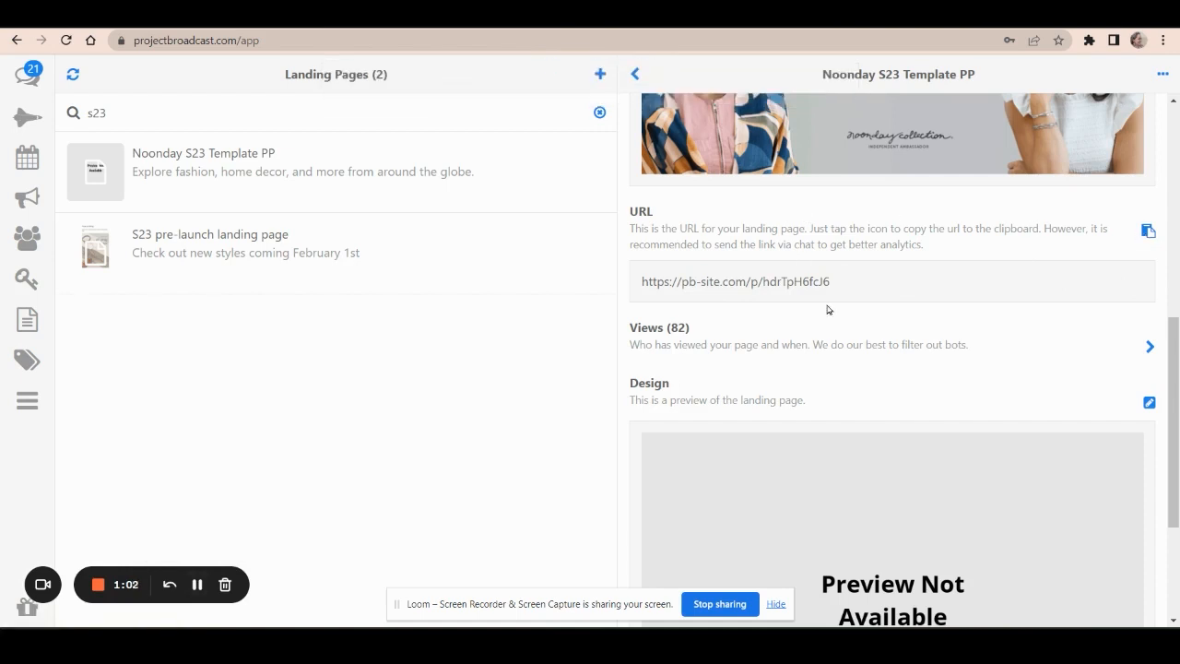
pyautogui.scroll(-2, 832, 300)
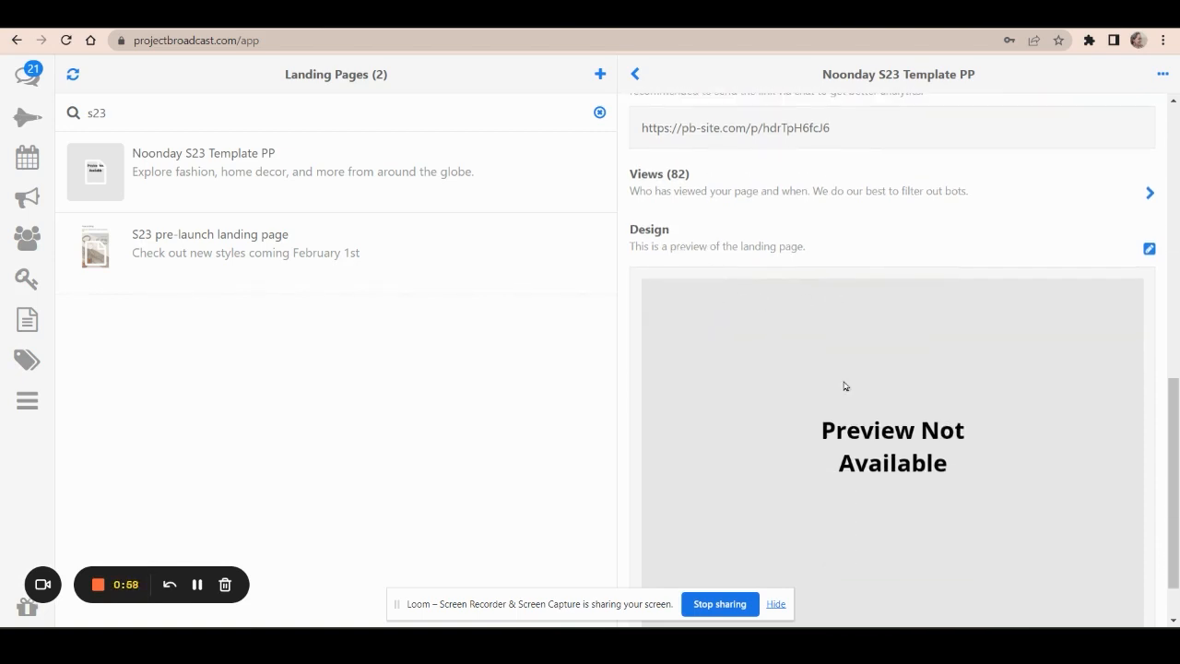
pyautogui.scroll(-1, 817, 372)
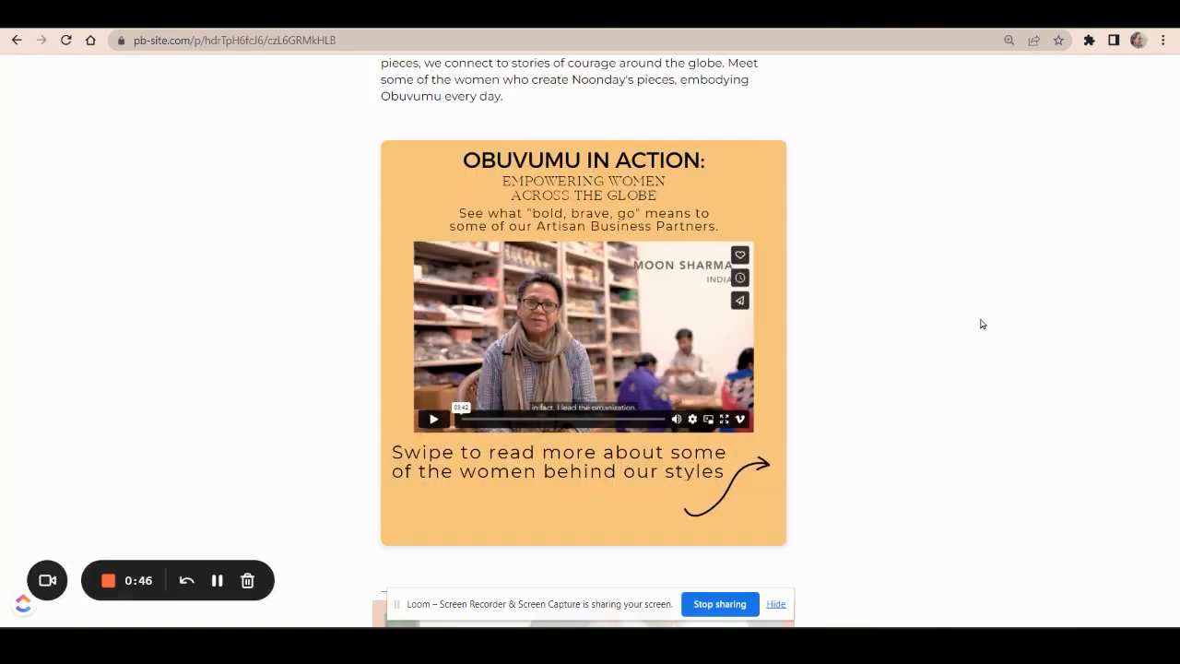
# Test the embedded slide show on the published page by playing and pausing its video and advancing through the artisan slides.
pyautogui.click(430, 420)
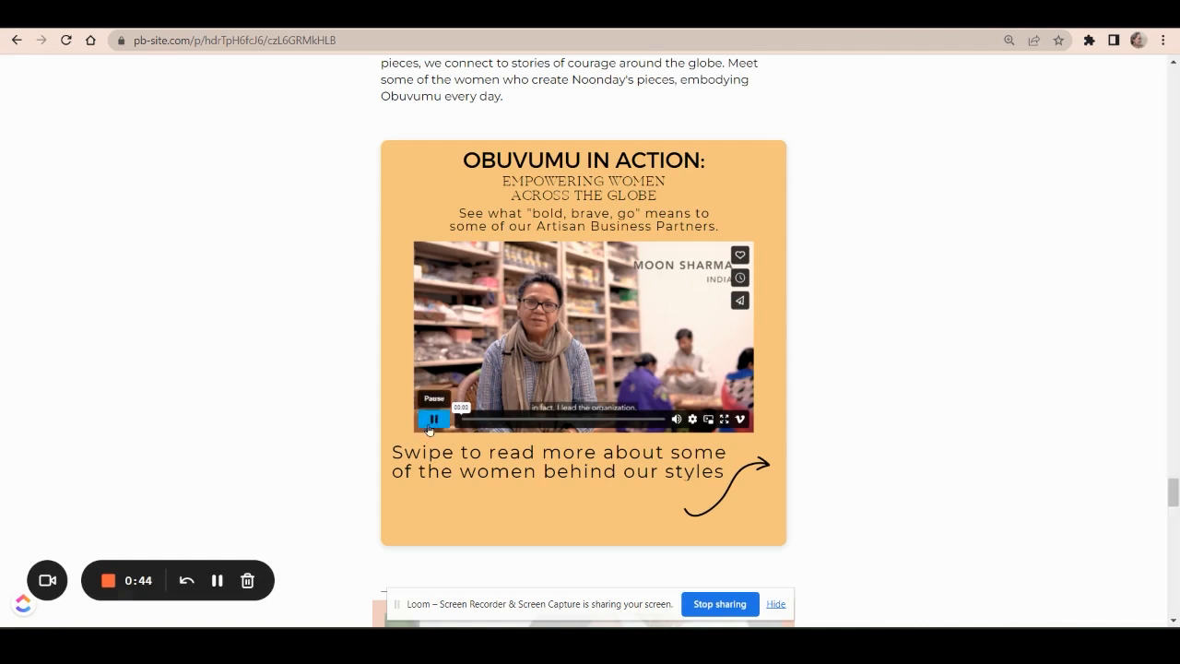
pyautogui.click(435, 421)
pyautogui.click(766, 331)
pyautogui.click(765, 331)
pyautogui.click(765, 331)
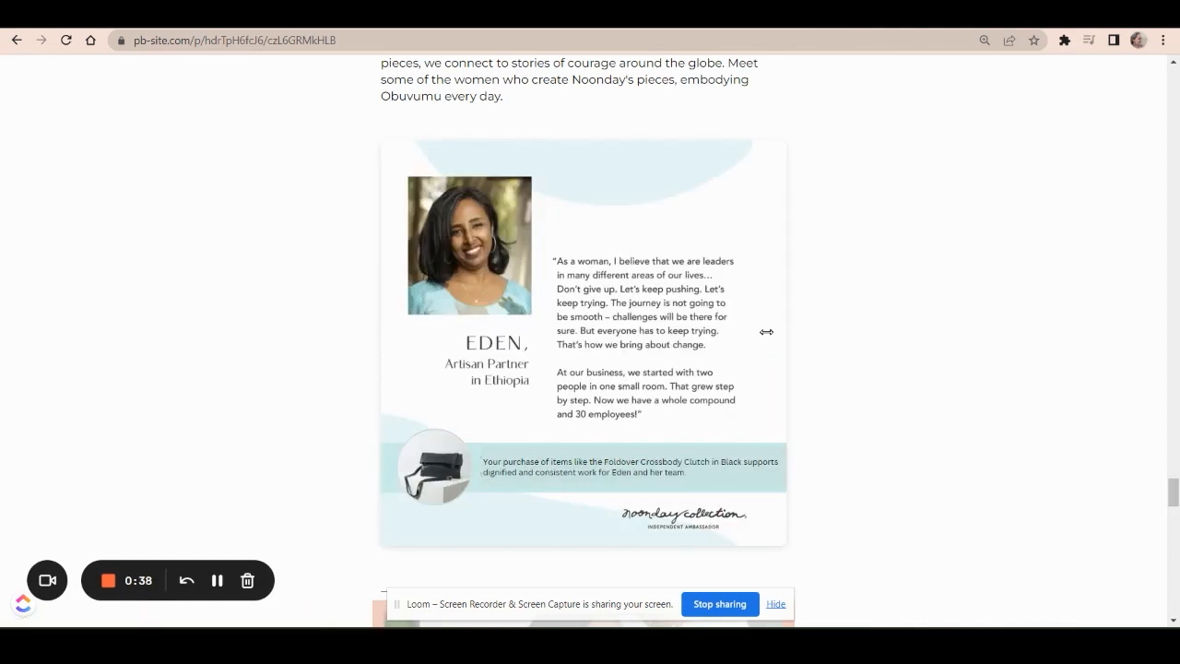
pyautogui.click(766, 331)
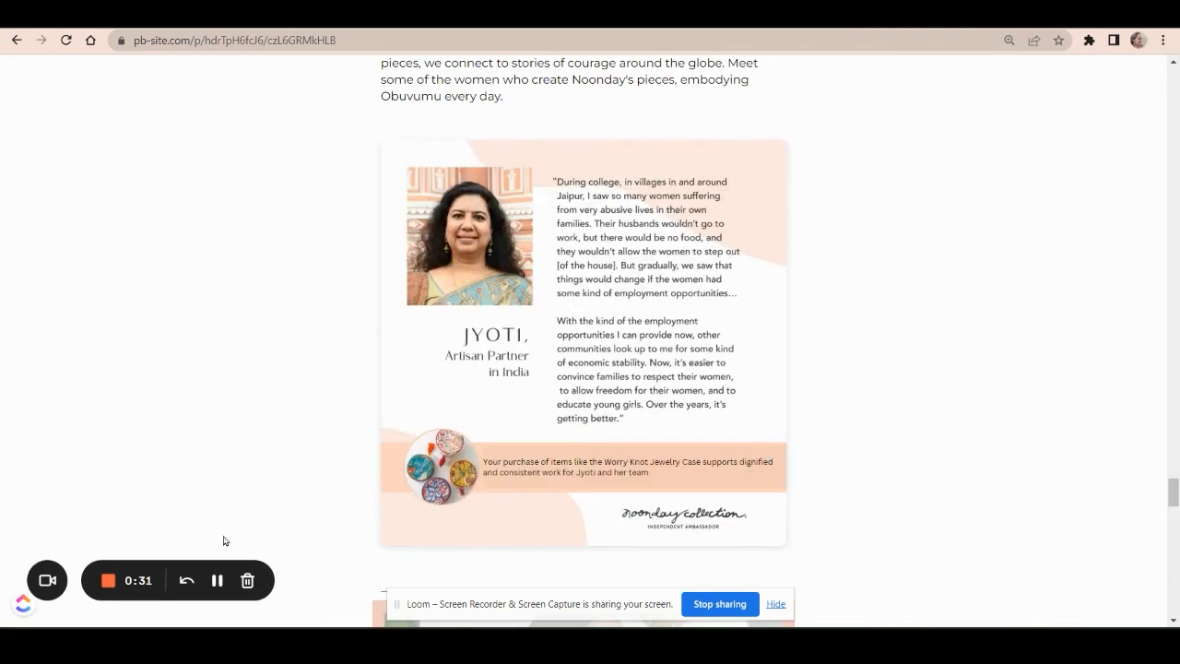